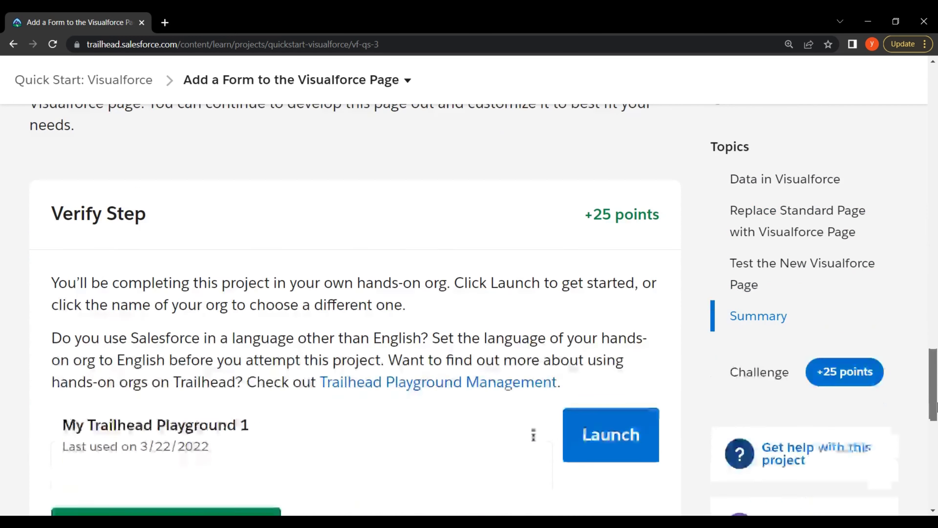
Step: Launch My Trailhead Playground 1 from the Verify Step section of the Trailhead project
left_click(608, 390)
left_click(227, 19)
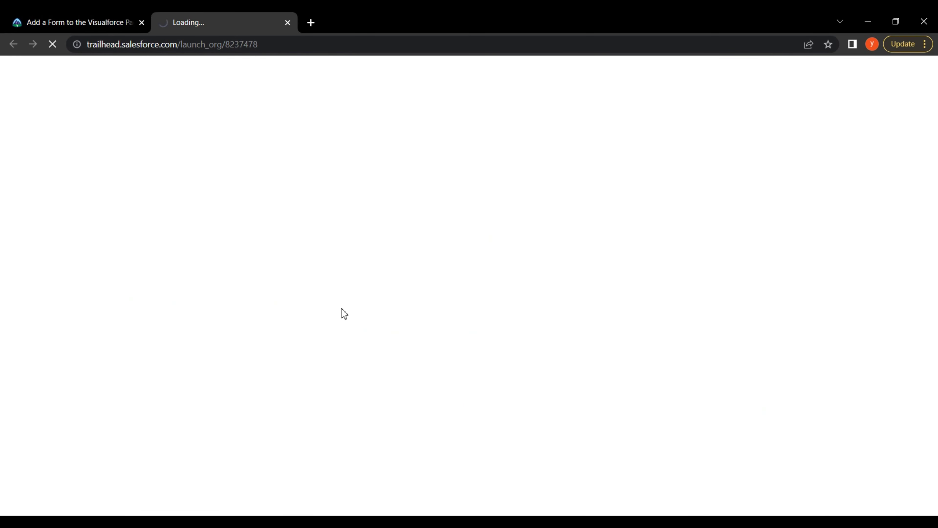
left_click(81, 19)
scroll(211, 194, "up", 6)
left_click(227, 23)
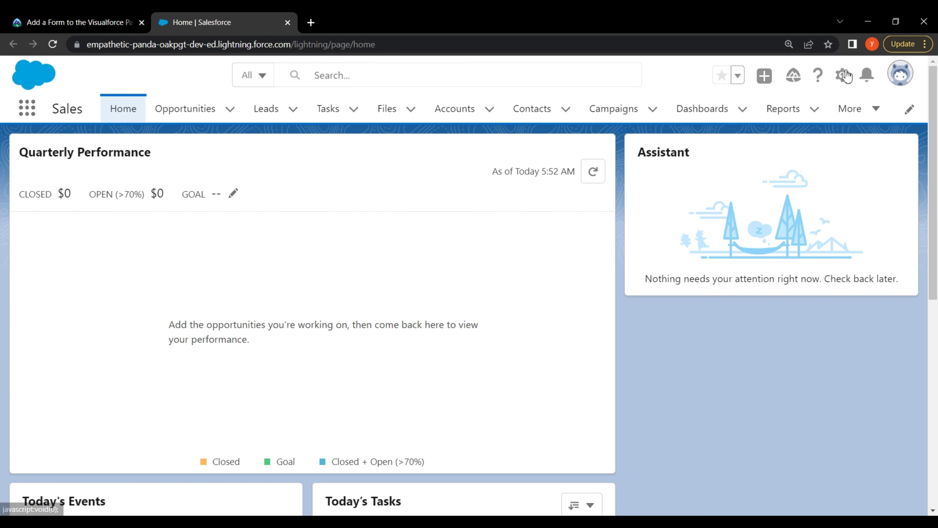
Step: Open Setup for the playground org from its Sales home page
left_click(844, 76)
left_click(789, 124)
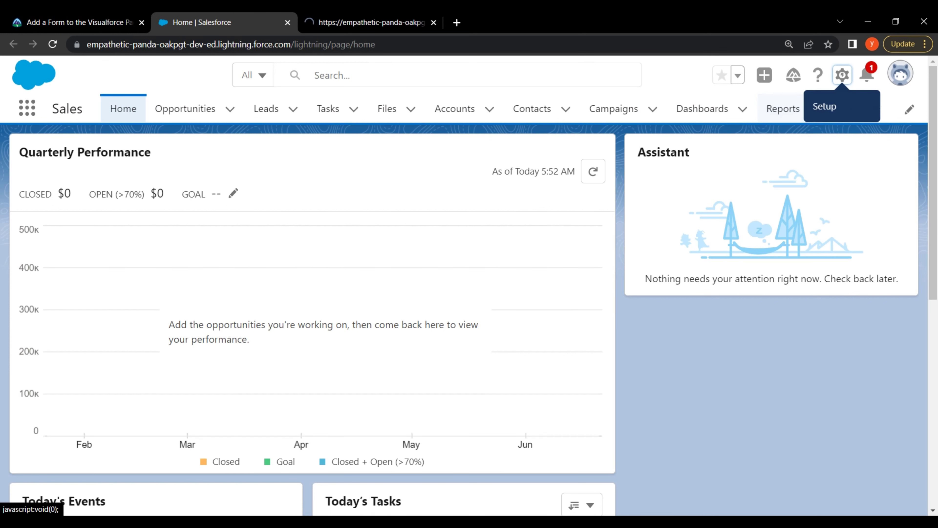
left_click(360, 16)
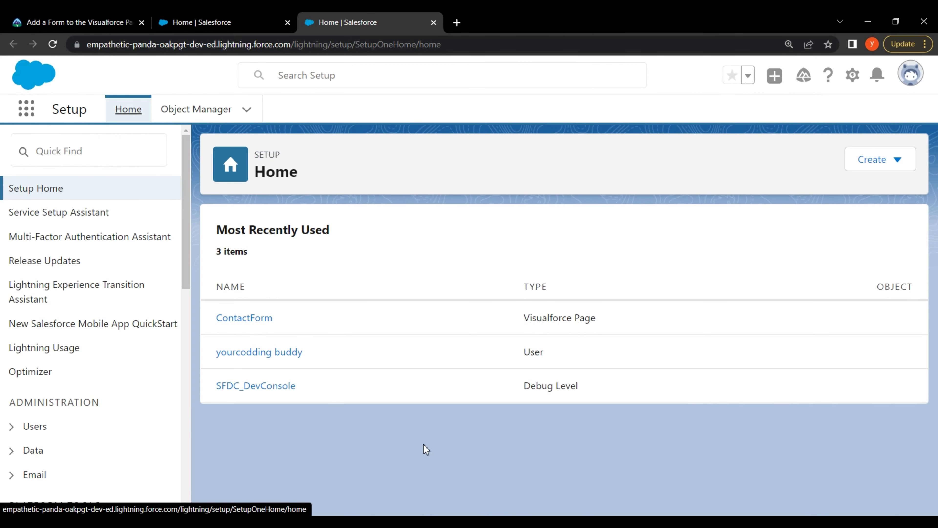
Step: Search the Object Manager for "cont" and open the Contact object
left_click(55, 21)
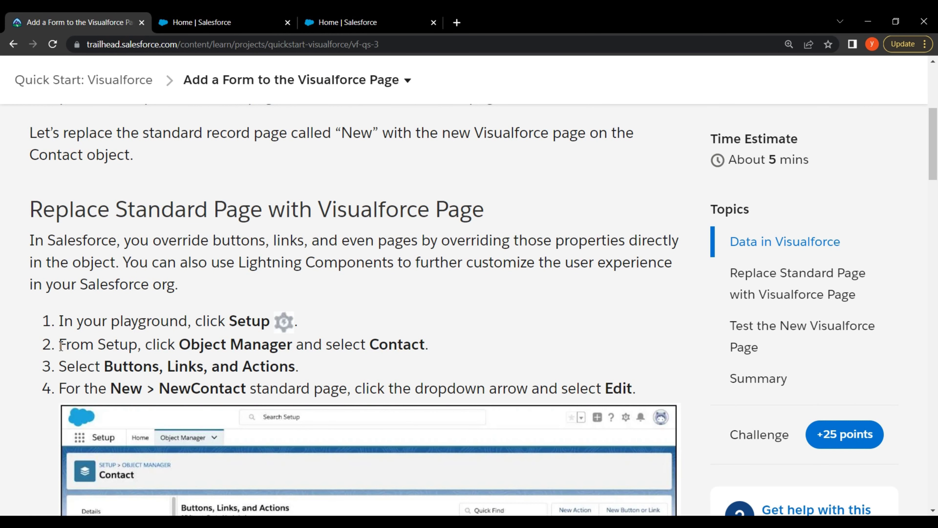
left_click(347, 23)
left_click(207, 110)
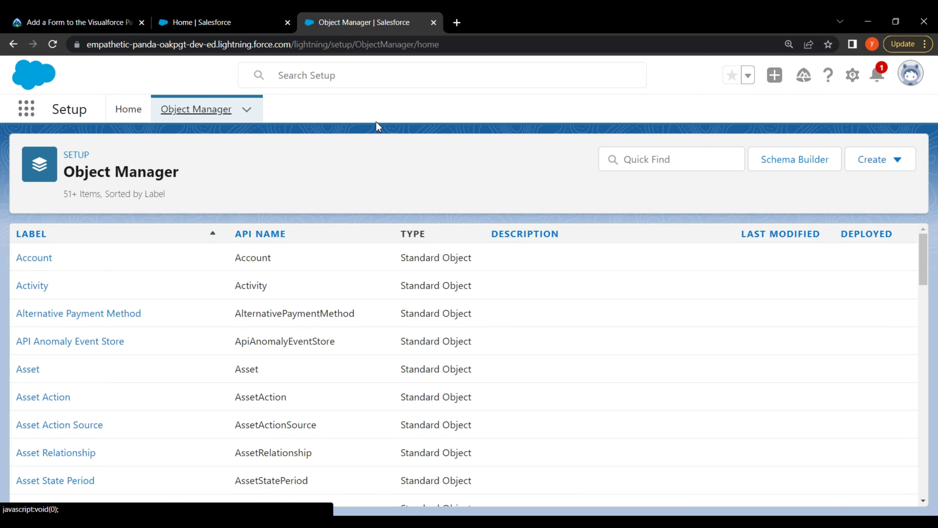
left_click(646, 153)
type("cont")
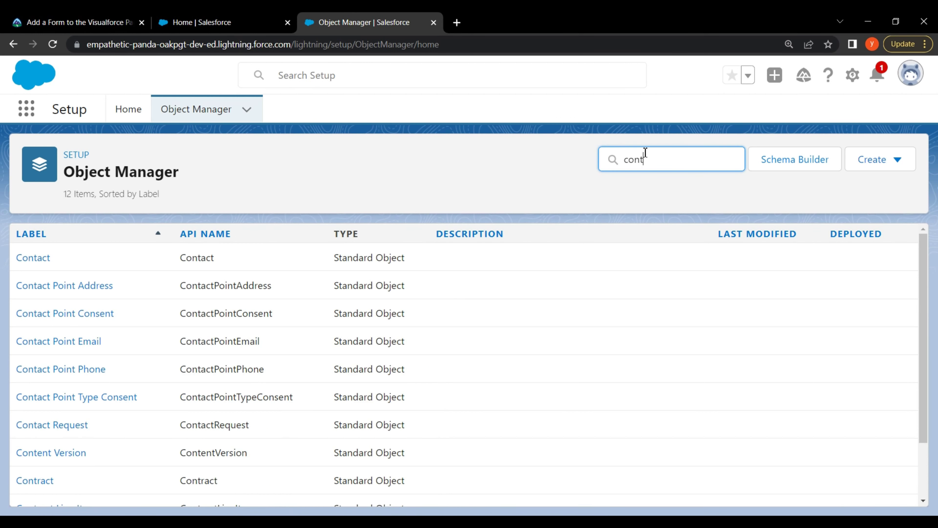
left_click(37, 259)
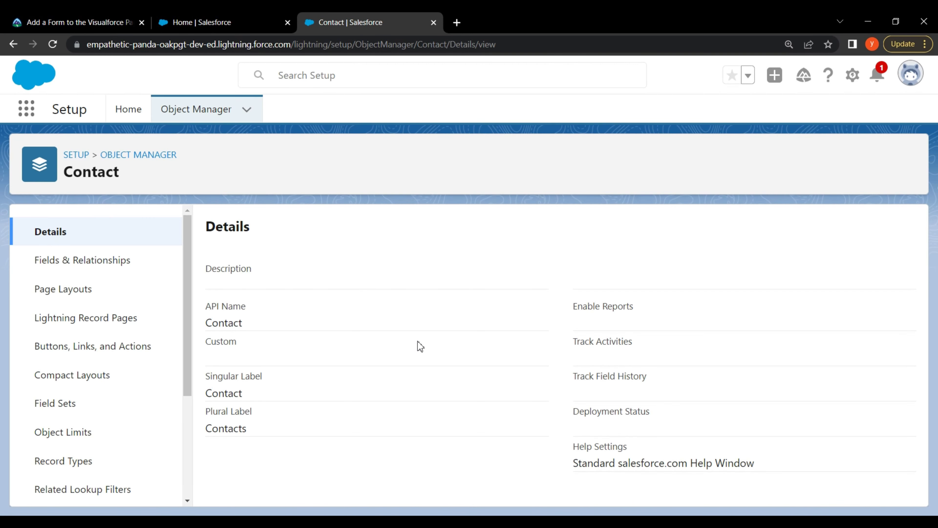
Step: Check the Trailhead instruction for step 3 and show the Contact object's Buttons, Links, and Actions
left_click(69, 16)
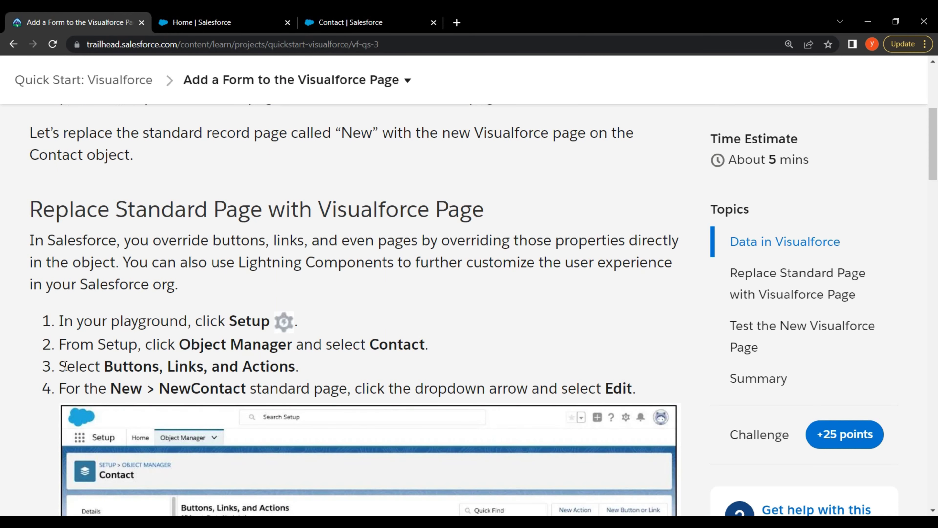
left_click_drag(65, 366, 301, 370)
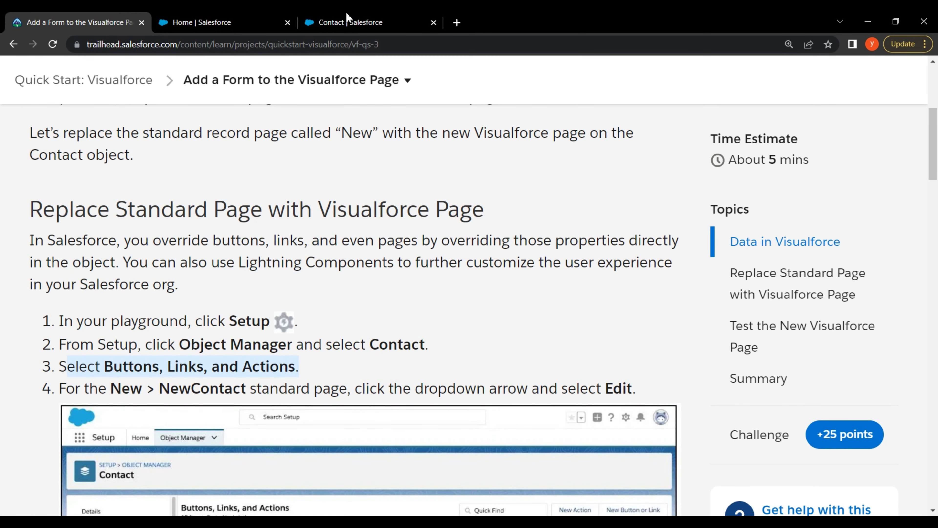
left_click(347, 17)
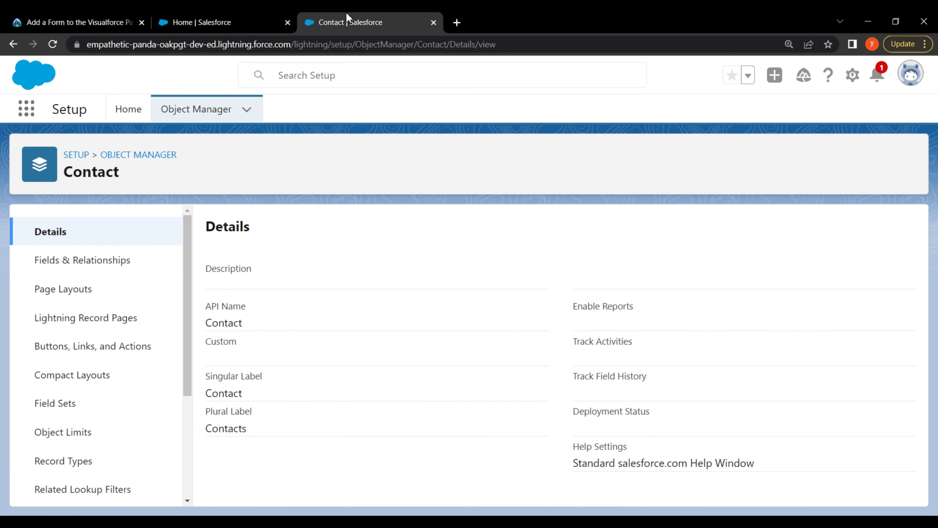
left_click(125, 347)
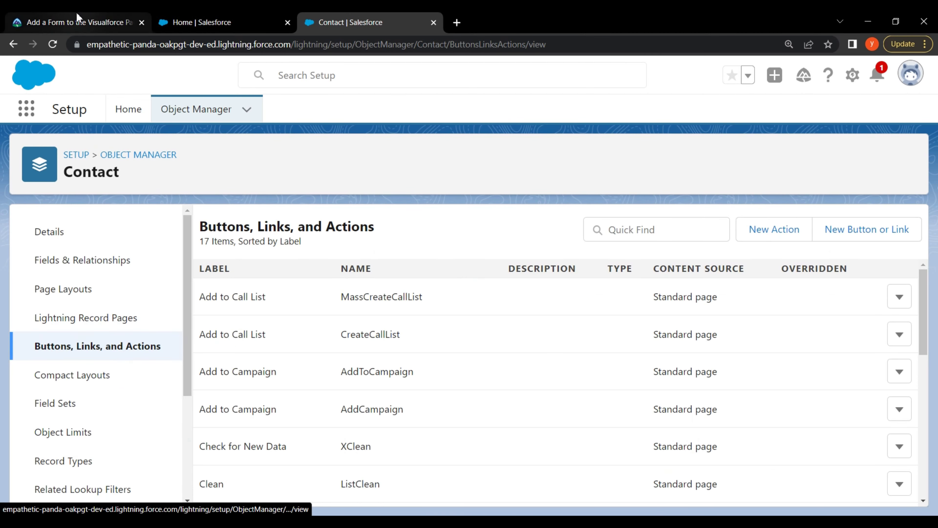
Step: Read instruction 4 on Trailhead and open the Contact object's New (NewContact) standard action for editing
left_click(78, 17)
left_click(60, 397)
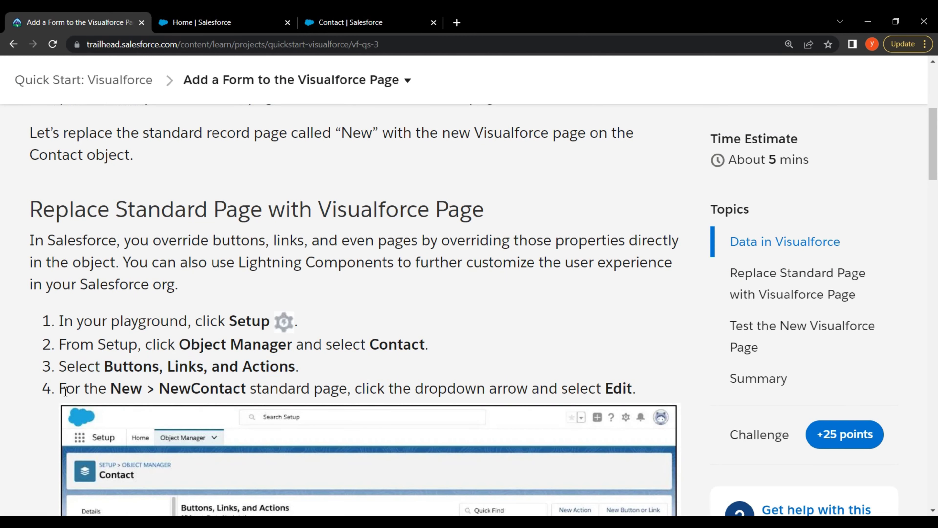
left_click_drag(65, 391, 640, 393)
left_click(640, 392)
scroll(469, 288, "down", 4)
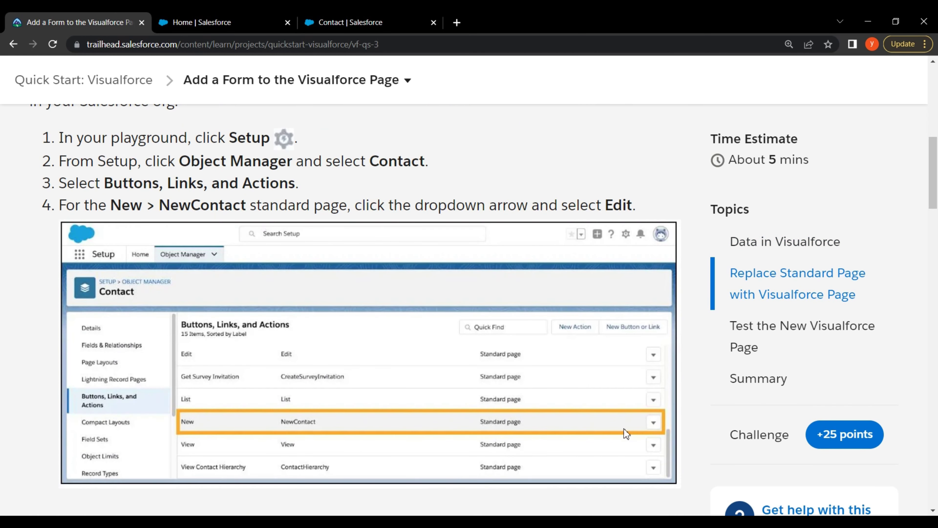
left_click(344, 23)
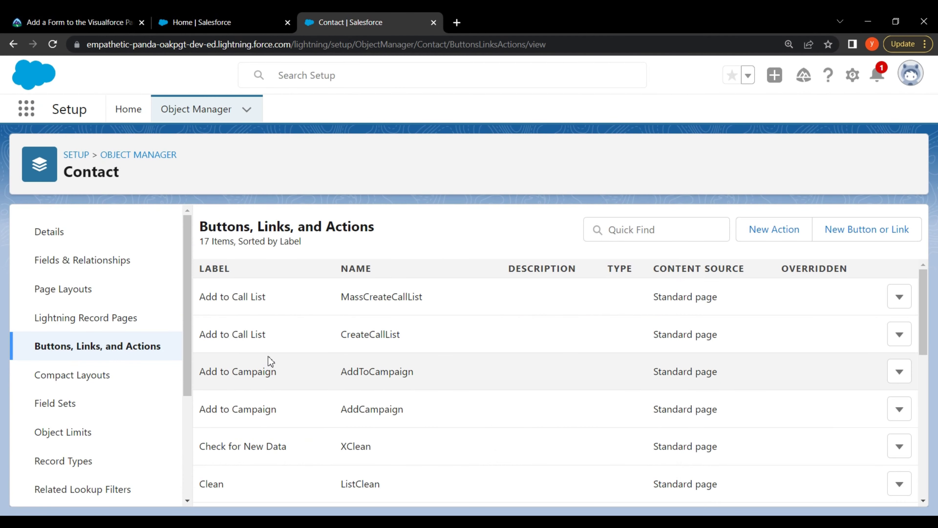
scroll(268, 356, "down", 6)
scroll(268, 357, "down", 2)
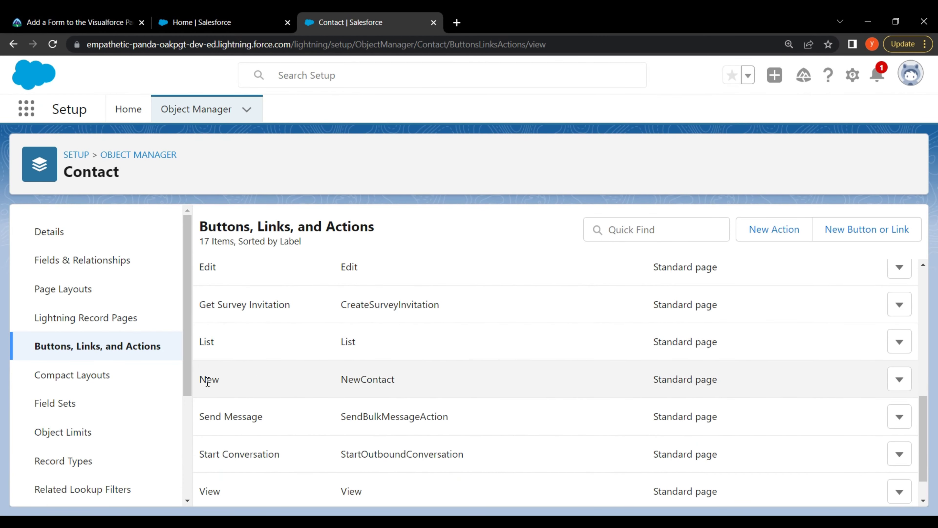
left_click_drag(215, 382, 226, 390)
left_click(229, 392)
left_click(899, 381)
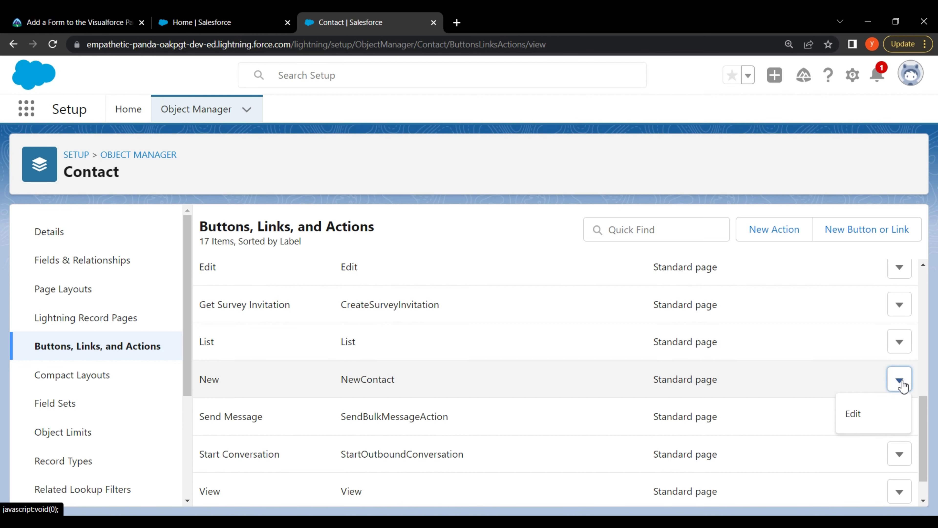
left_click(867, 417)
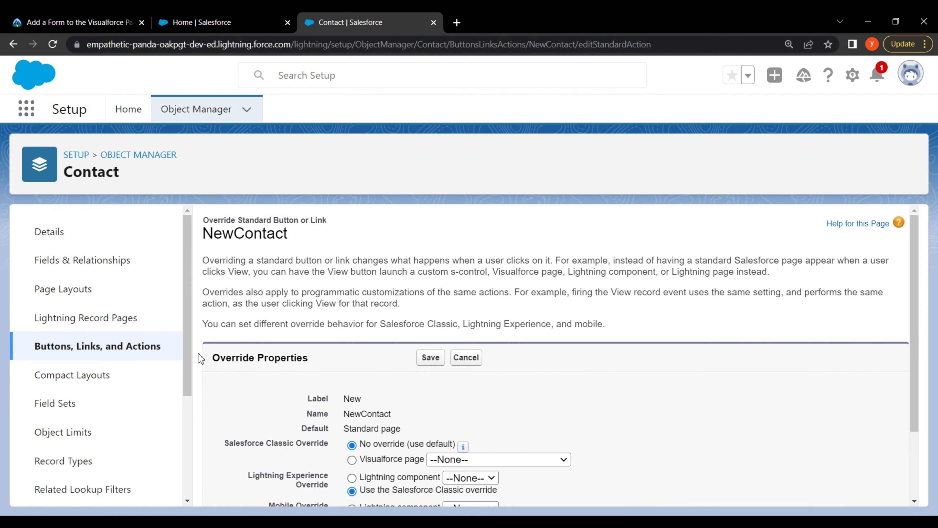
Step: Following instruction 5, set the Salesforce Classic override of NewContact to the Visualforce page ContactForm [ContactForm]
left_click(60, 21)
scroll(200, 299, "down", 6)
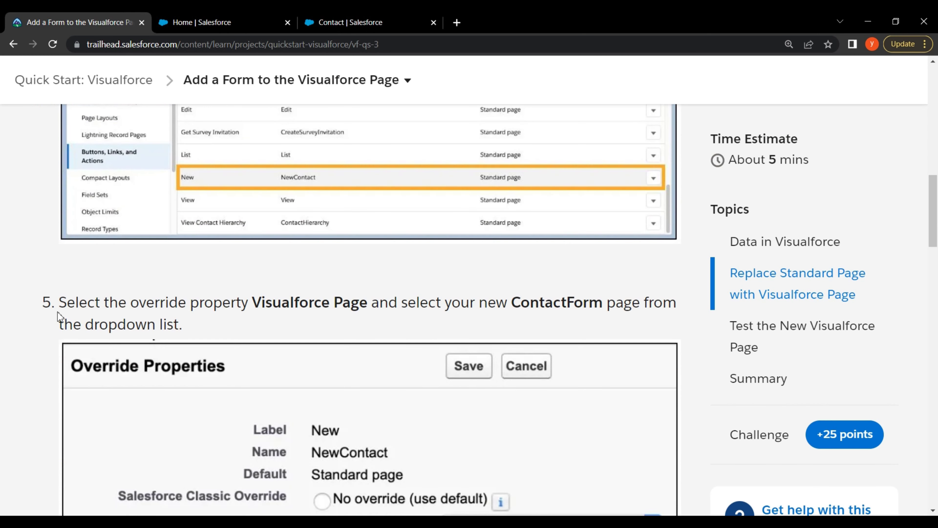
left_click_drag(62, 301, 677, 299)
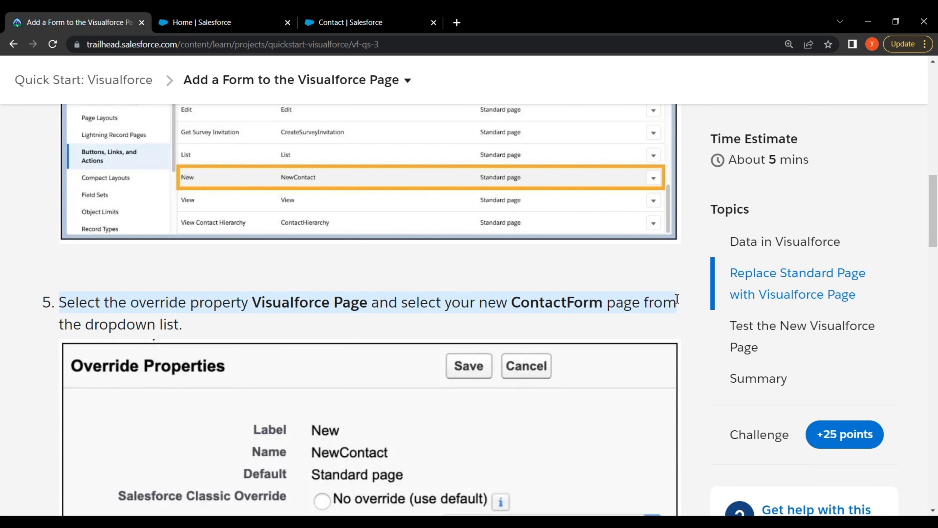
left_click_drag(57, 326, 199, 324)
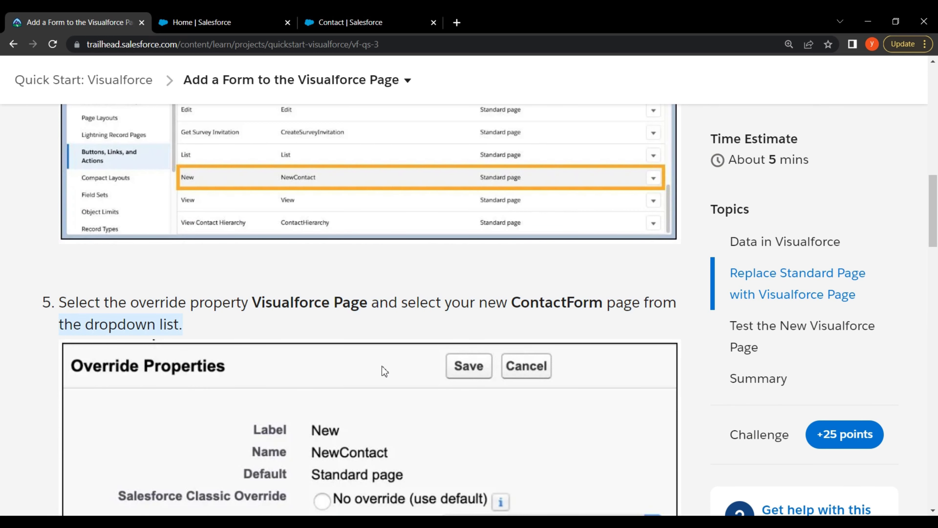
scroll(384, 371, "down", 5)
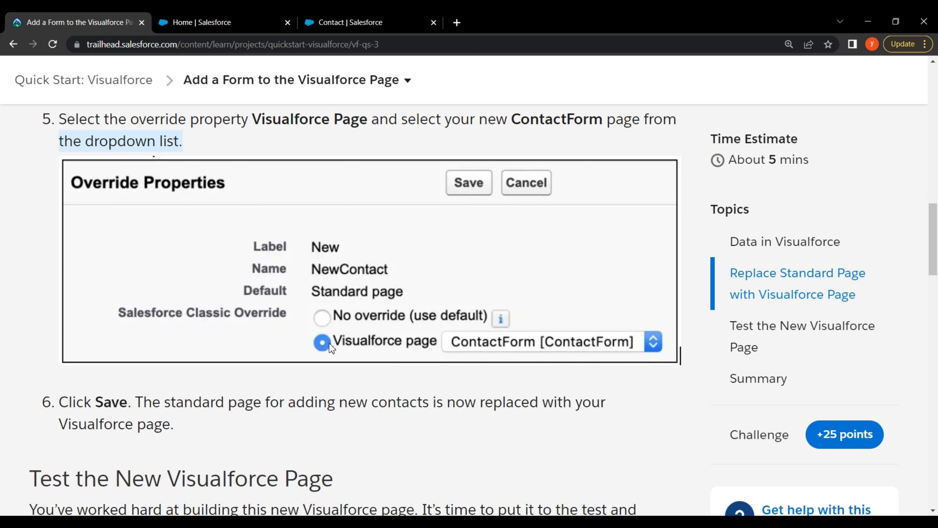
left_click(388, 23)
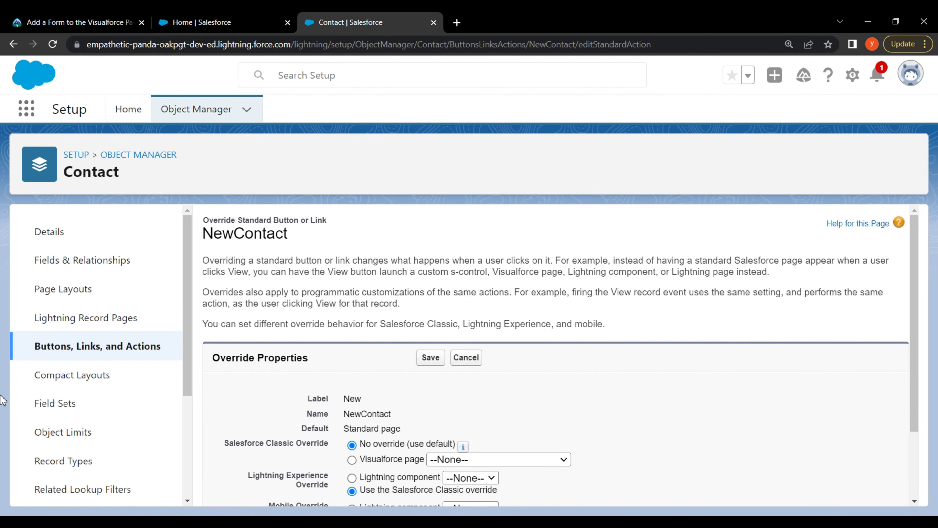
scroll(638, 381, "down", 3)
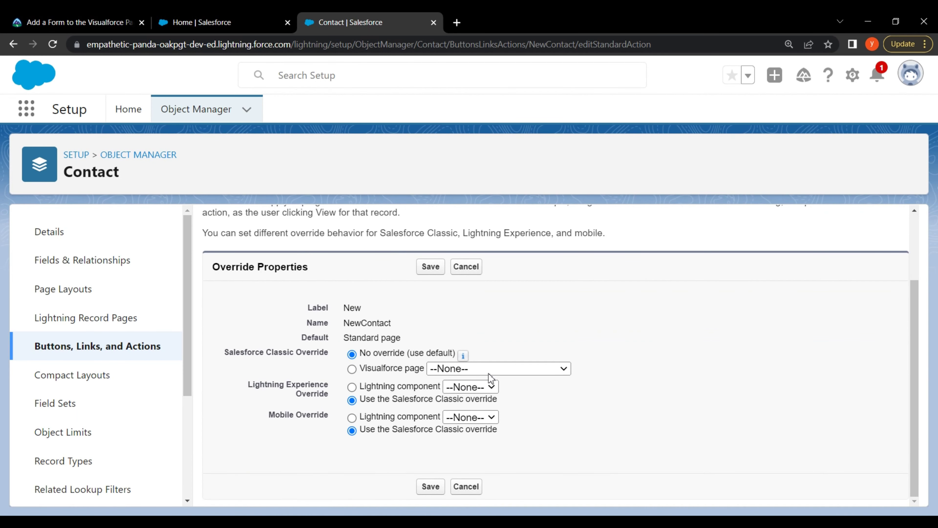
left_click_drag(223, 354, 329, 356)
left_click(339, 369)
left_click(352, 369)
left_click(451, 370)
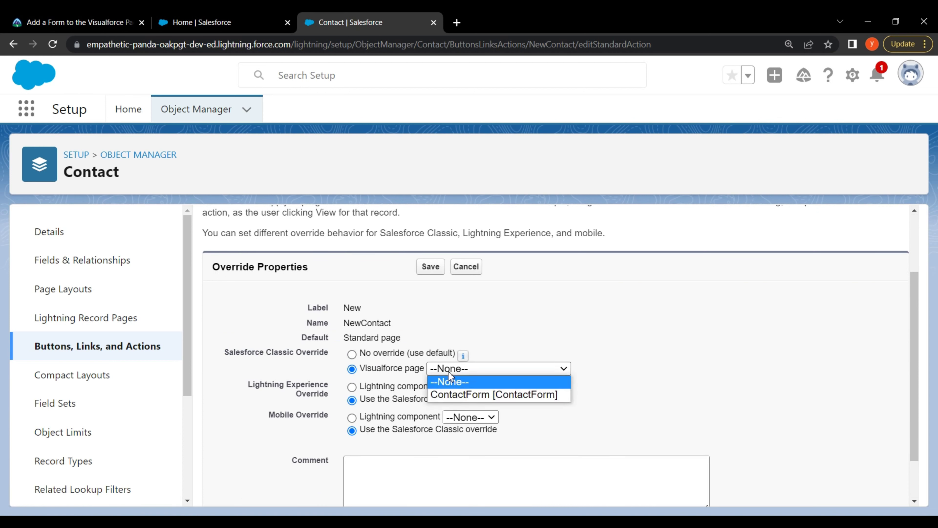
left_click(464, 394)
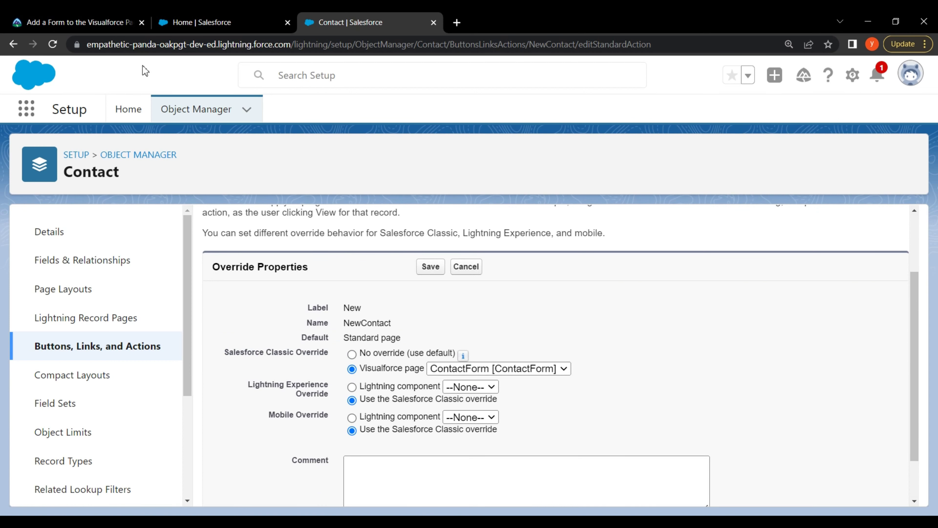
Step: Read instruction 6 on Trailhead and save the NewContact override properties
left_click(85, 22)
scroll(172, 163, "down", 6)
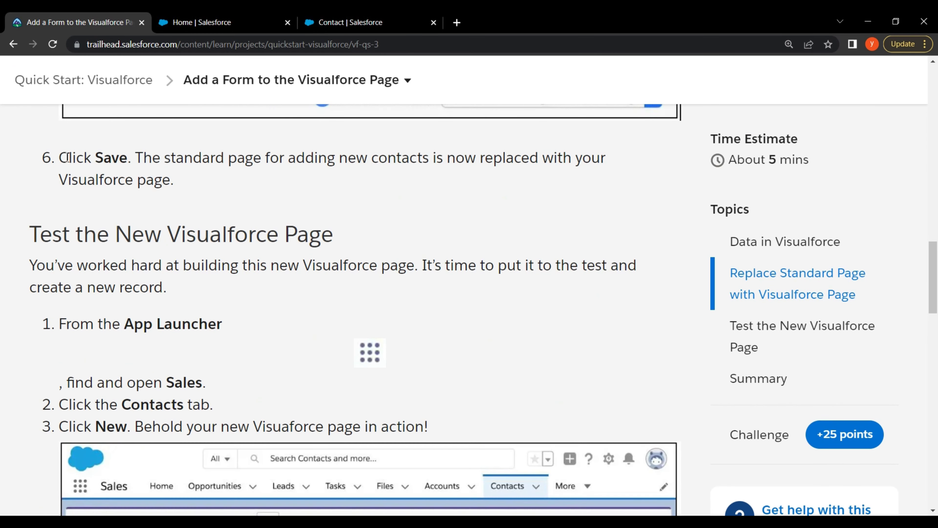
left_click_drag(64, 158, 602, 162)
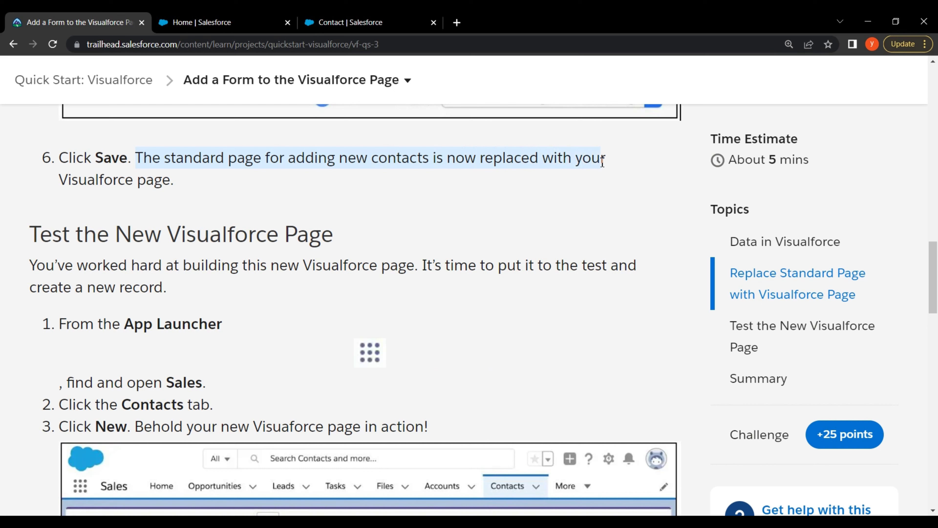
left_click_drag(59, 179, 171, 181)
left_click(264, 219)
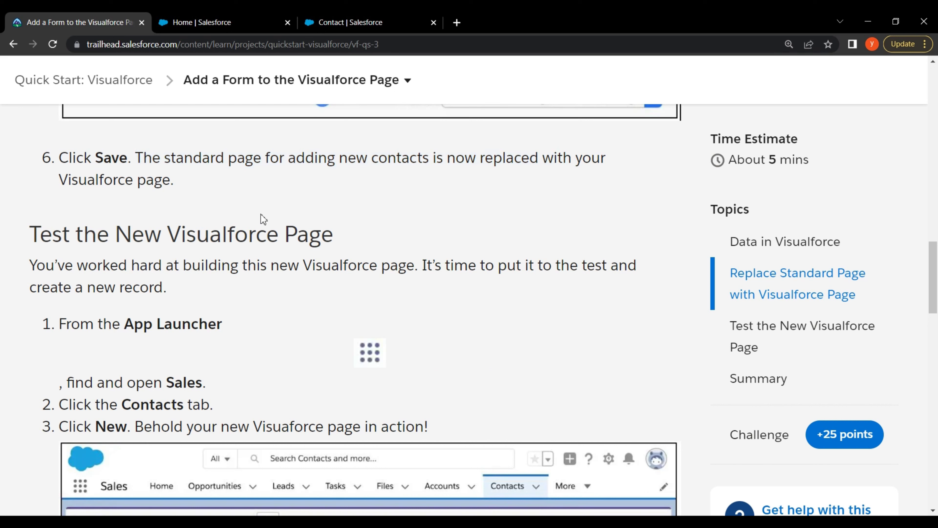
left_click(371, 17)
left_click(436, 269)
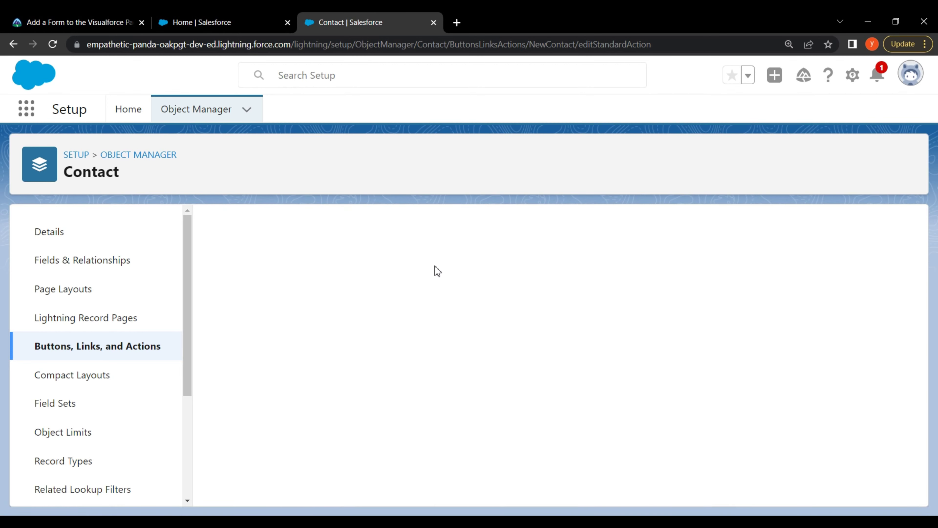
Step: Read the Trailhead section on testing the new Visualforce page, including opening Sales from the App Launcher, and return to the Contact setup page
left_click(44, 22)
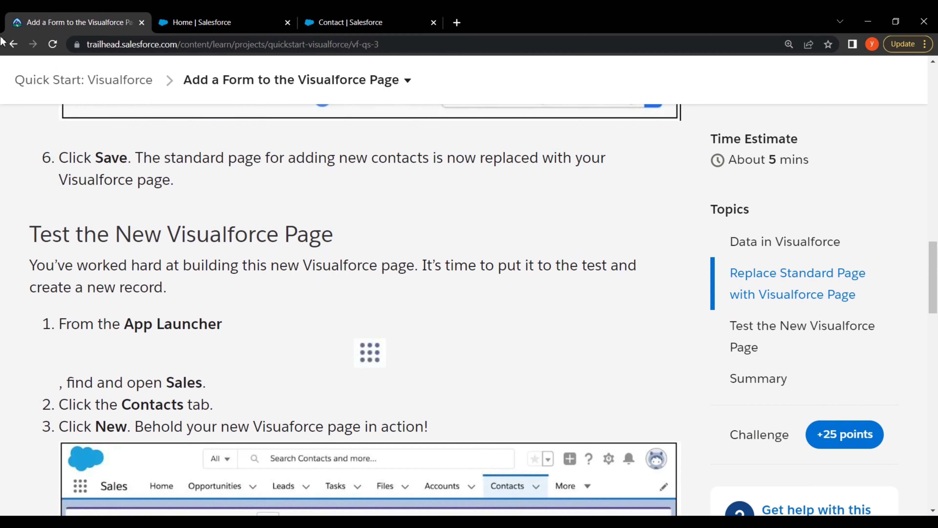
left_click_drag(31, 235, 330, 245)
left_click(282, 301)
left_click_drag(29, 265, 580, 269)
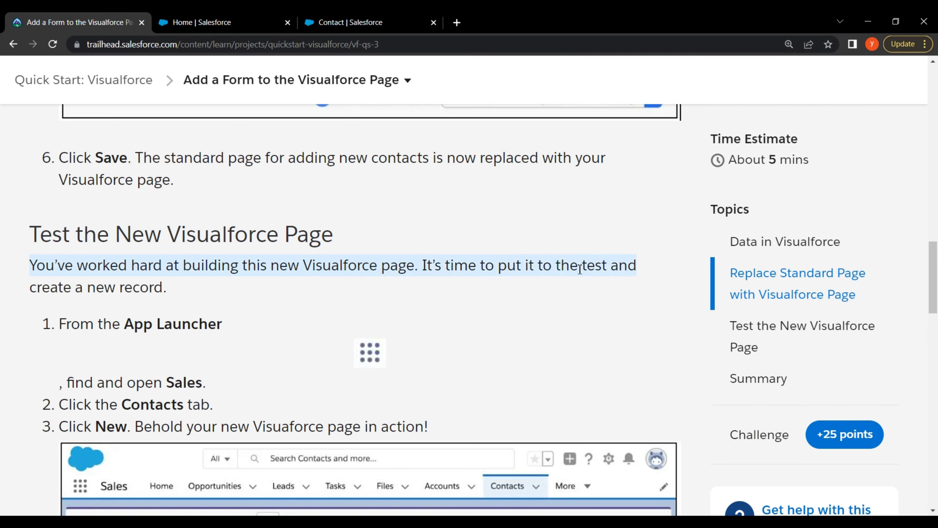
left_click_drag(15, 291, 176, 297)
left_click(134, 344)
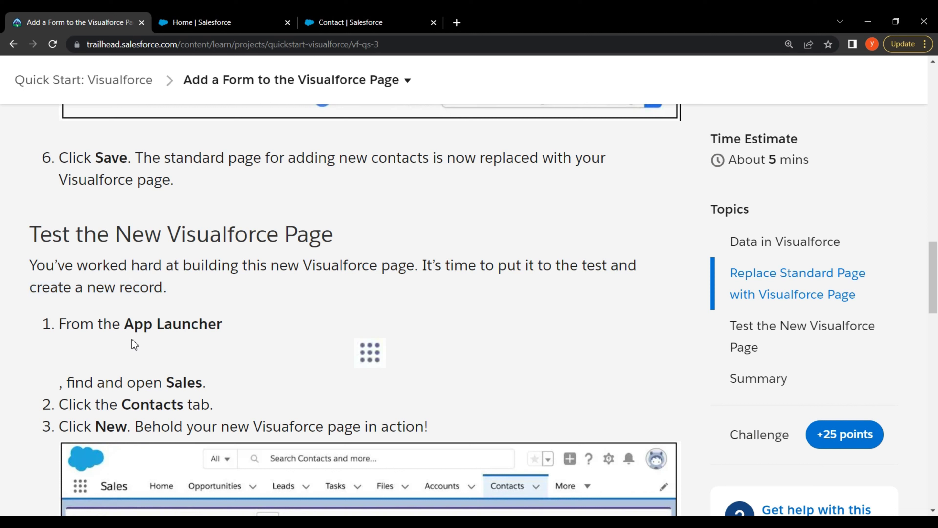
left_click_drag(61, 325, 221, 325)
left_click(226, 327)
left_click_drag(68, 385, 256, 402)
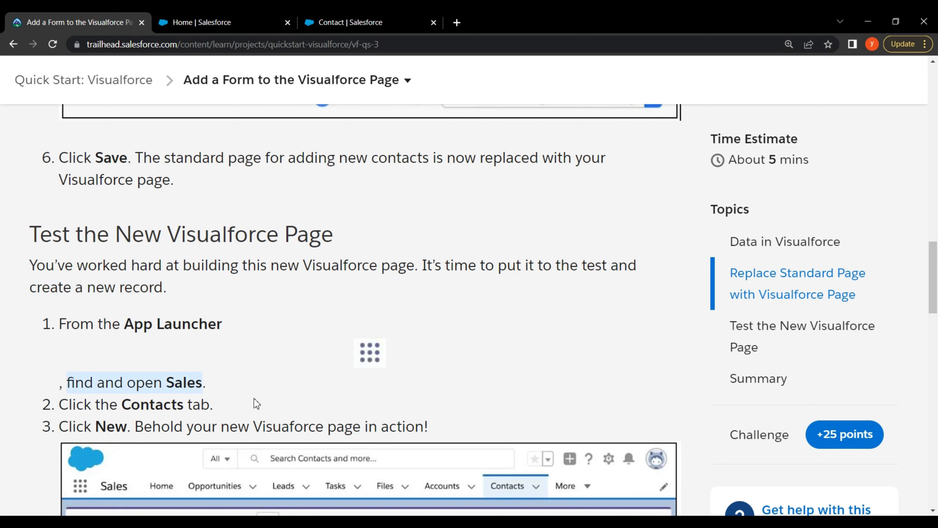
left_click(257, 403)
left_click(343, 19)
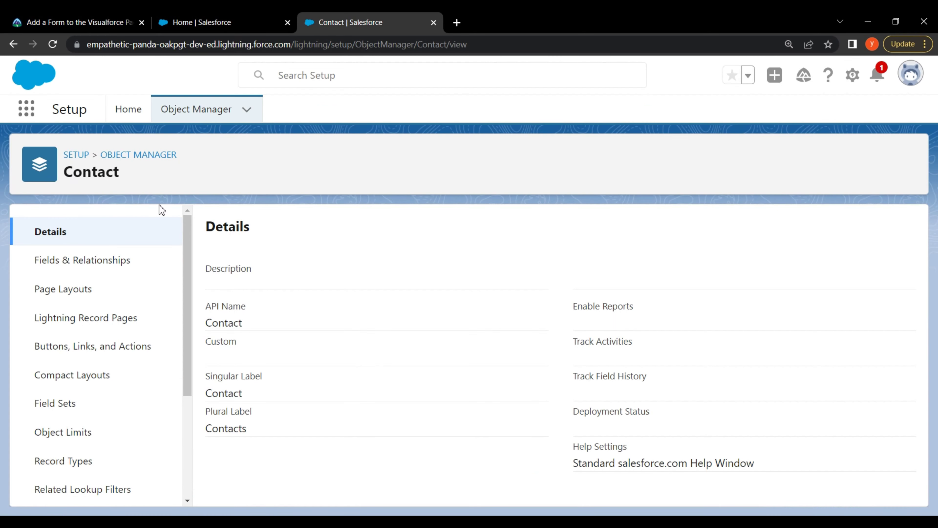
Step: Open the Contacts list in the Sales app, following Trailhead test instructions 1 and 2
left_click(29, 119)
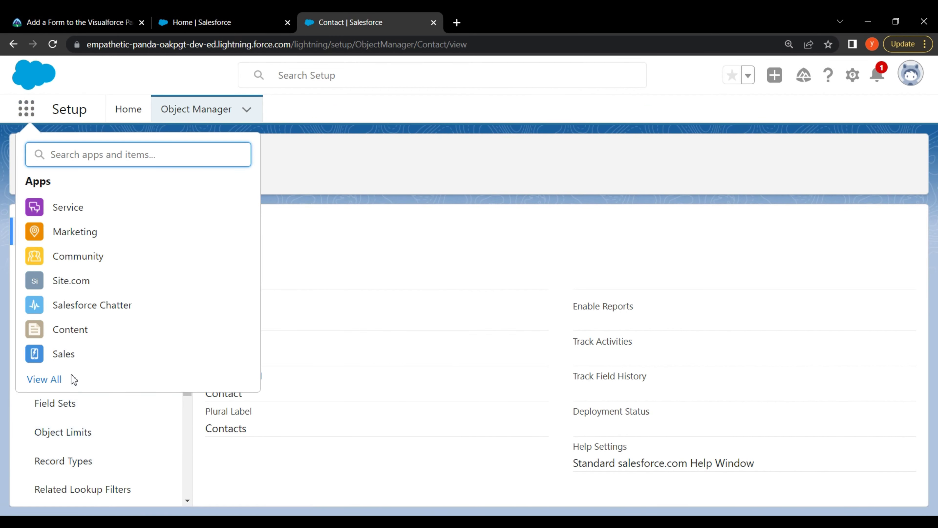
left_click(62, 354)
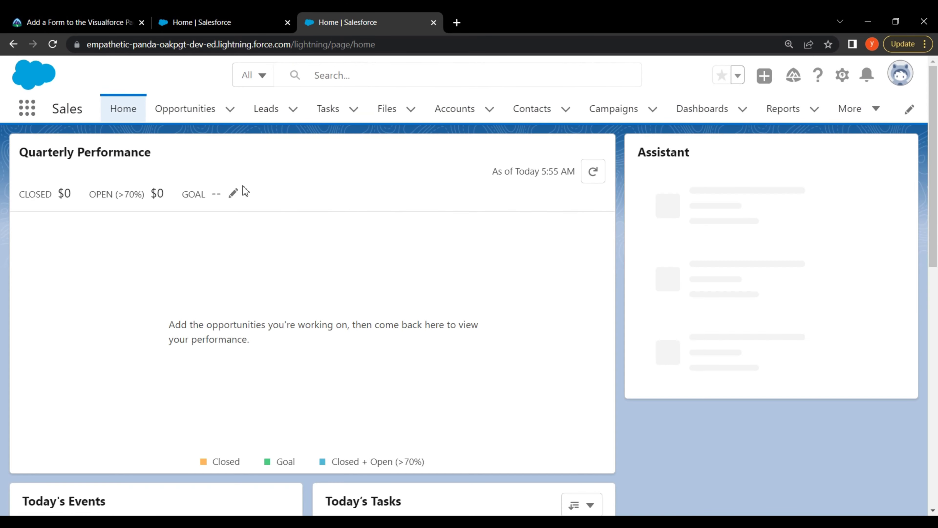
left_click(65, 15)
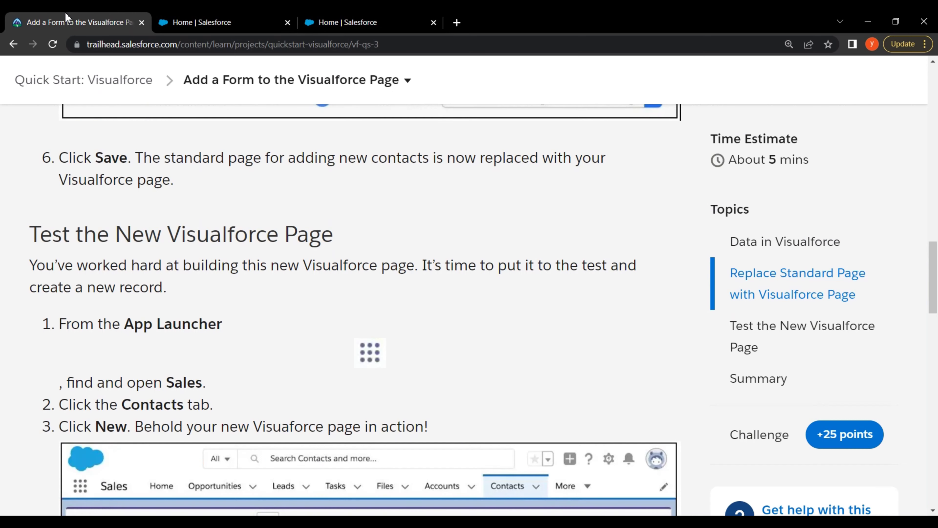
scroll(128, 242, "down", 3)
left_click_drag(61, 279, 209, 275)
left_click(325, 22)
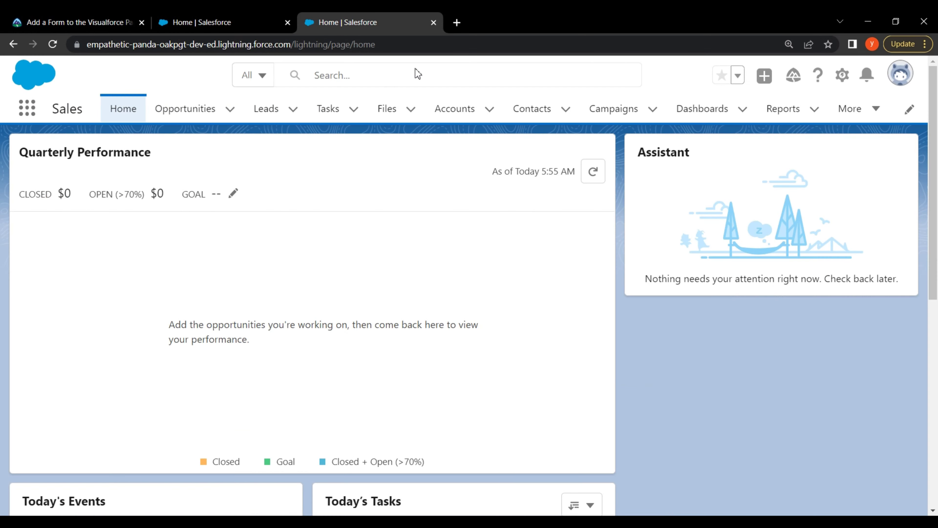
left_click(545, 118)
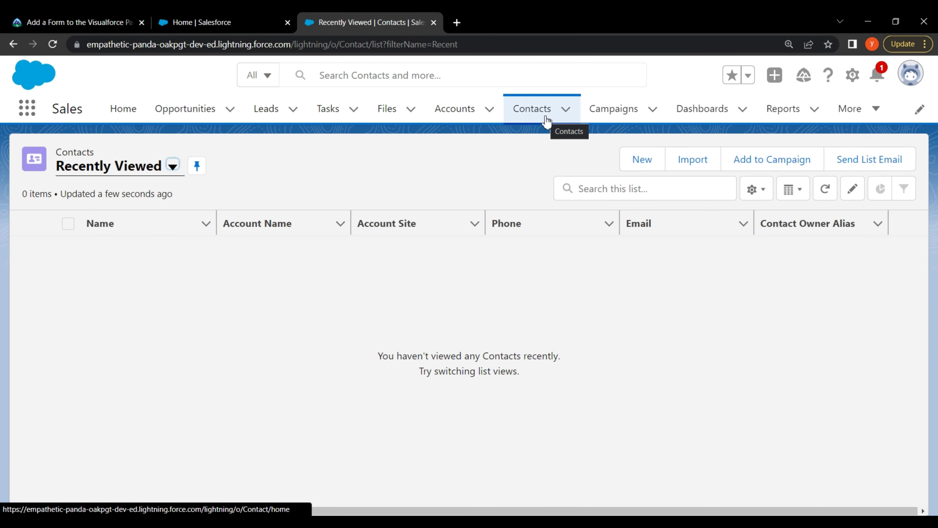
Step: Read instruction 3 on Trailhead and start a new contact from the Contacts list in Sales
left_click(46, 17)
left_click_drag(58, 309, 428, 310)
left_click(435, 311)
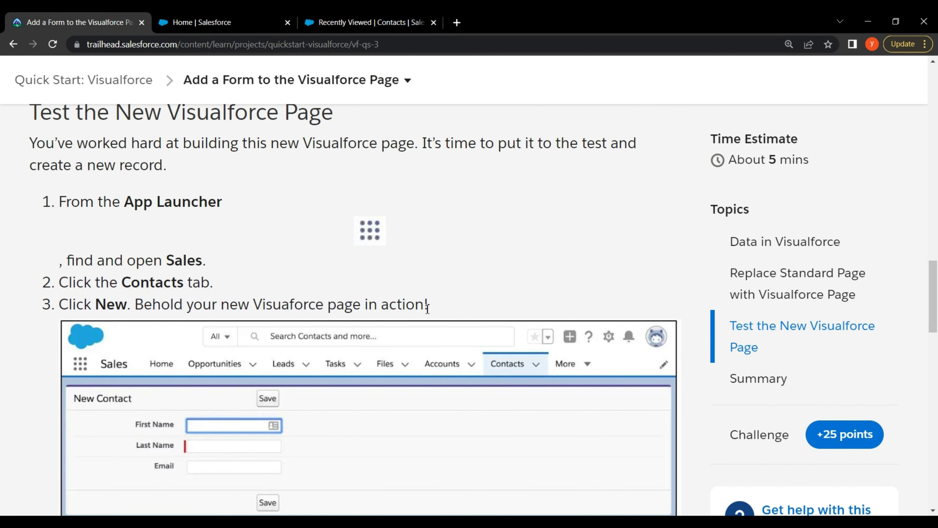
scroll(427, 309, "down", 3)
left_click(366, 22)
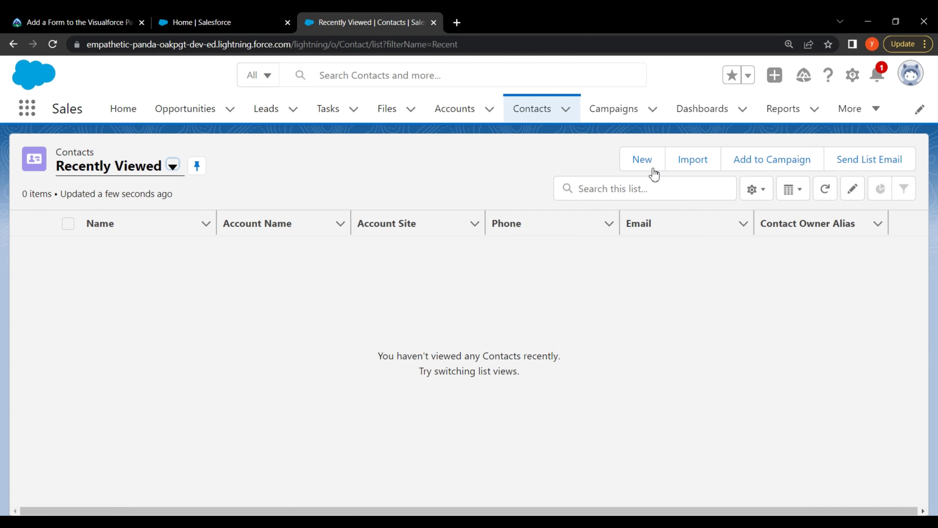
left_click(643, 160)
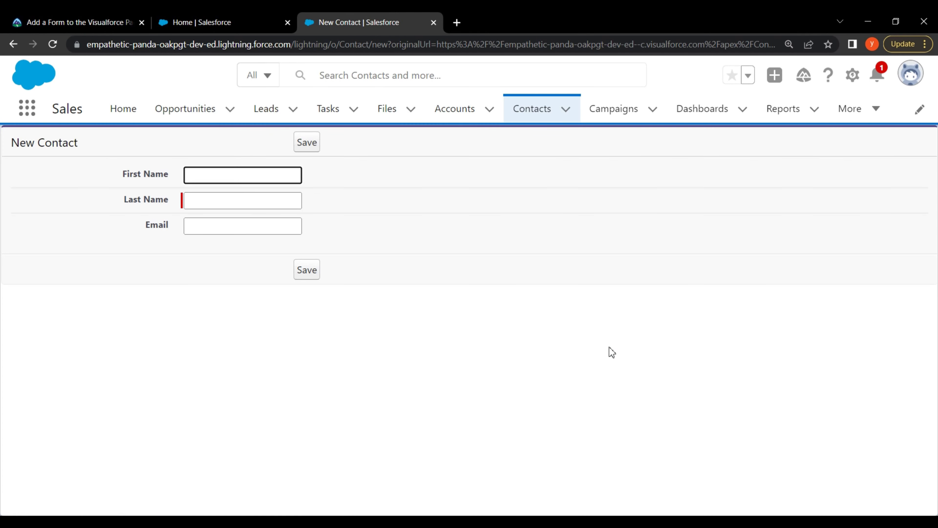
Step: Following instruction 4 on Trailhead, fill in the new contact's first name, last name and email with the remembered entries
left_click(84, 19)
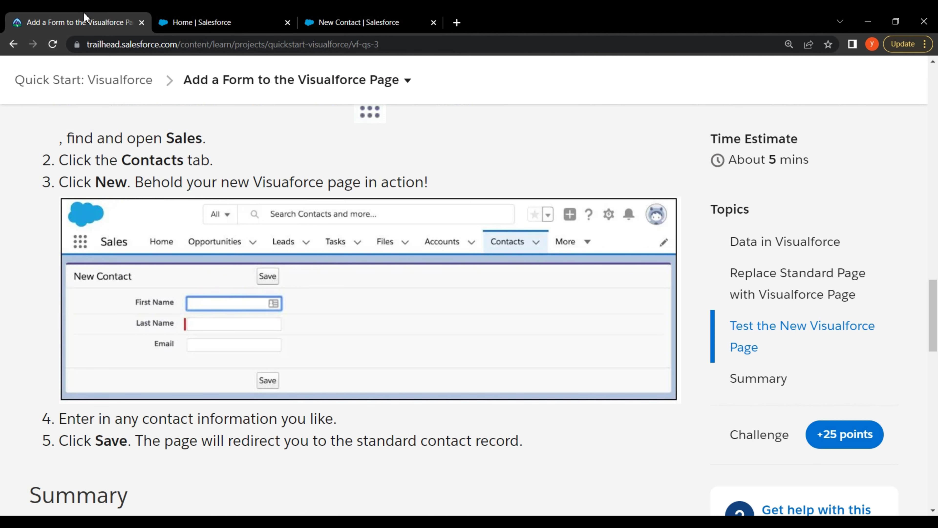
left_click_drag(62, 418, 319, 421)
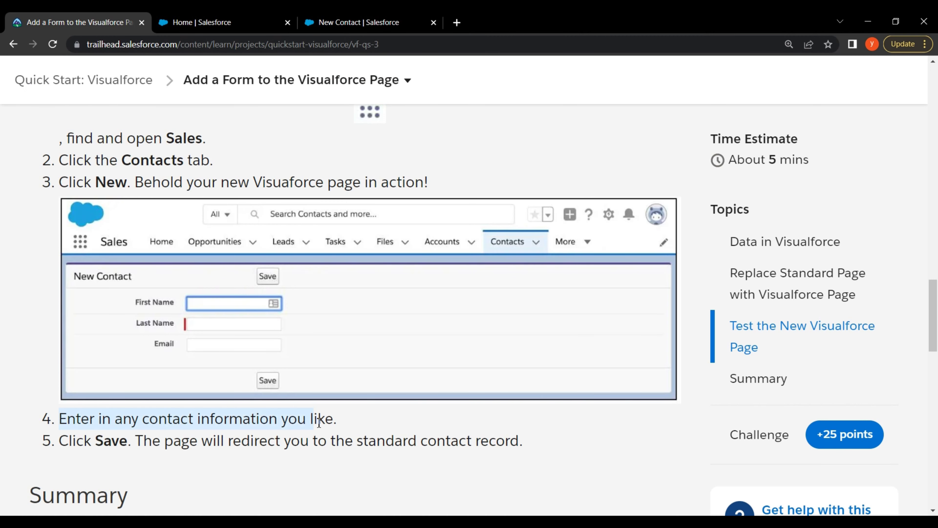
left_click(350, 13)
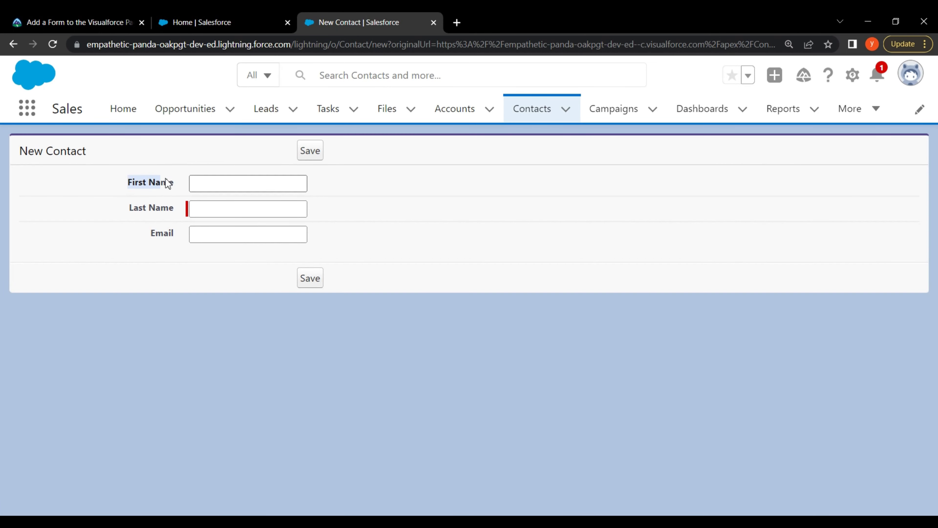
left_click(216, 178)
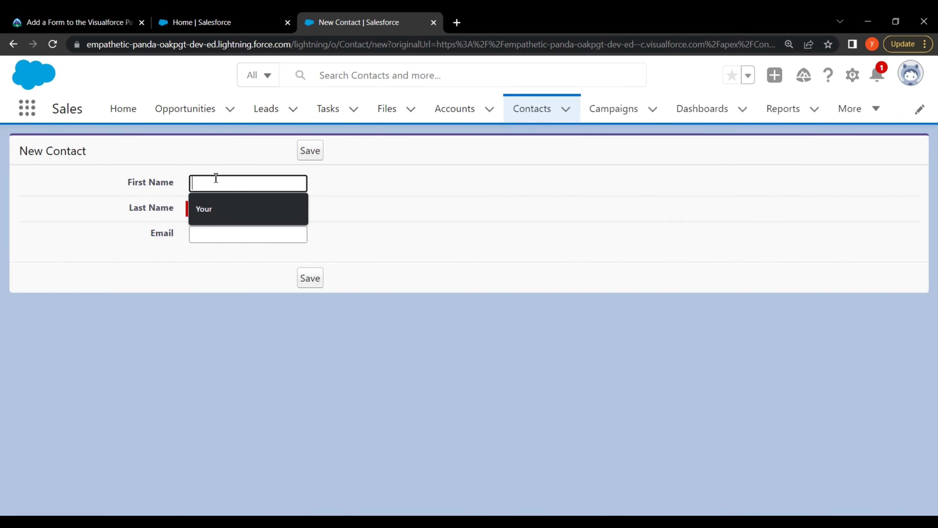
left_click(214, 210)
left_click_drag(129, 204, 154, 205)
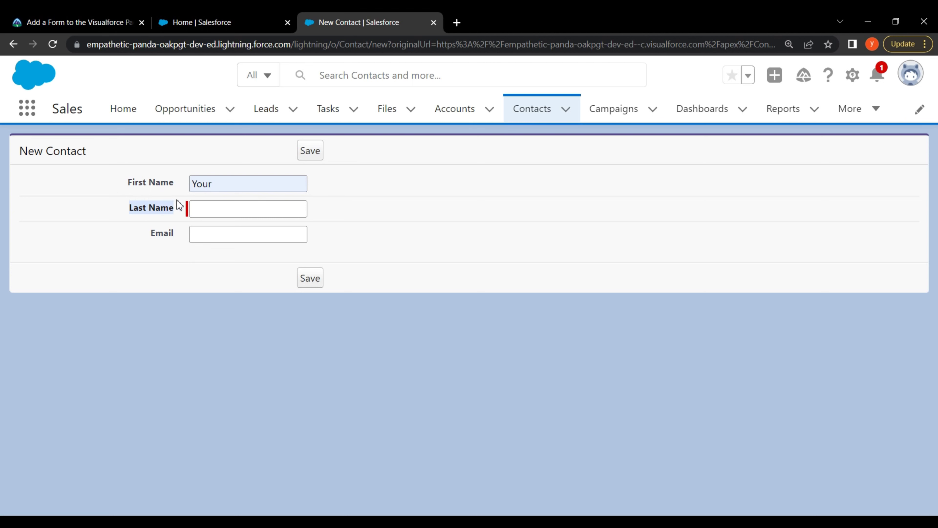
left_click(216, 208)
left_click(222, 232)
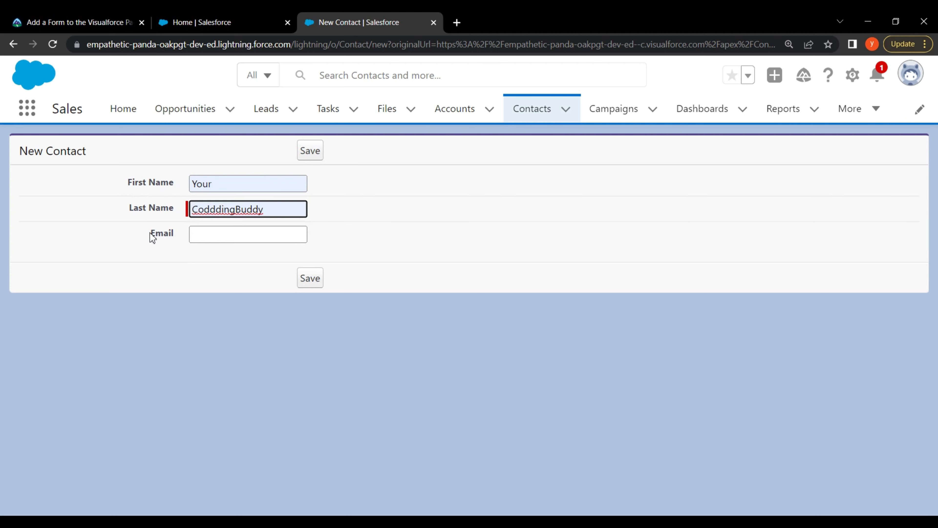
left_click(218, 236)
left_click(230, 269)
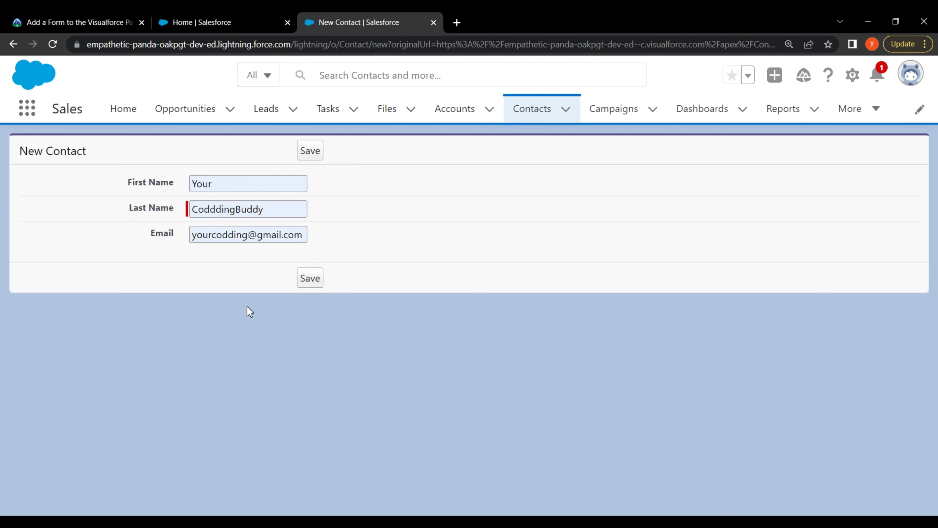
Step: Following instruction 5 on Trailhead, save the new contact and check the name on its standard contact record
left_click(78, 22)
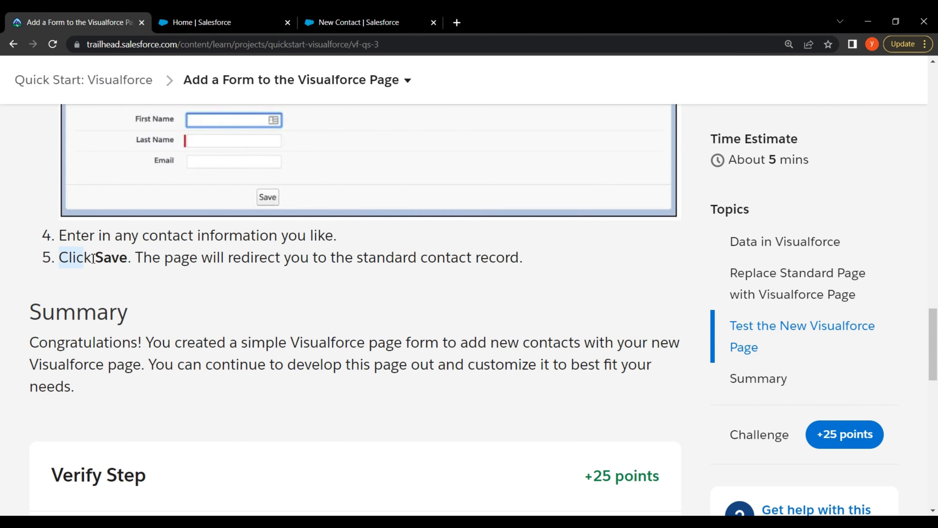
left_click_drag(93, 257, 524, 255)
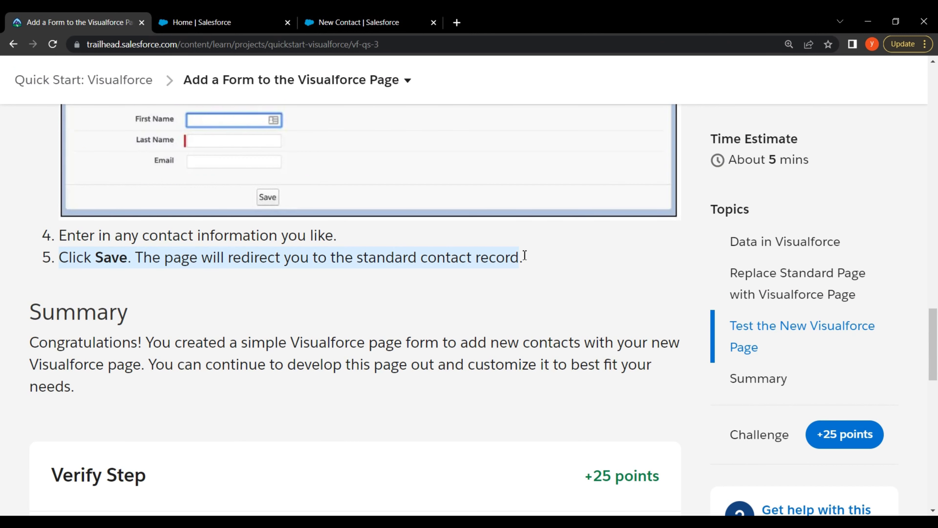
left_click(305, 275)
left_click(359, 17)
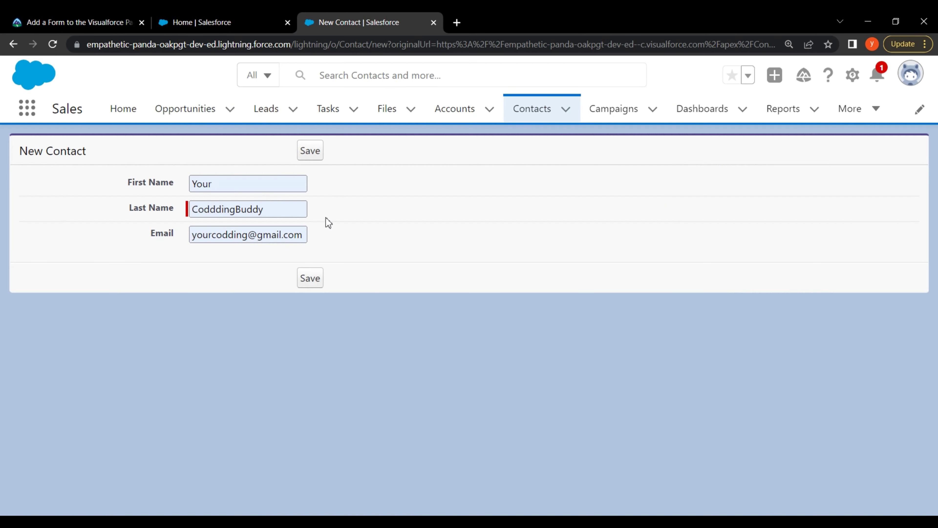
left_click(310, 279)
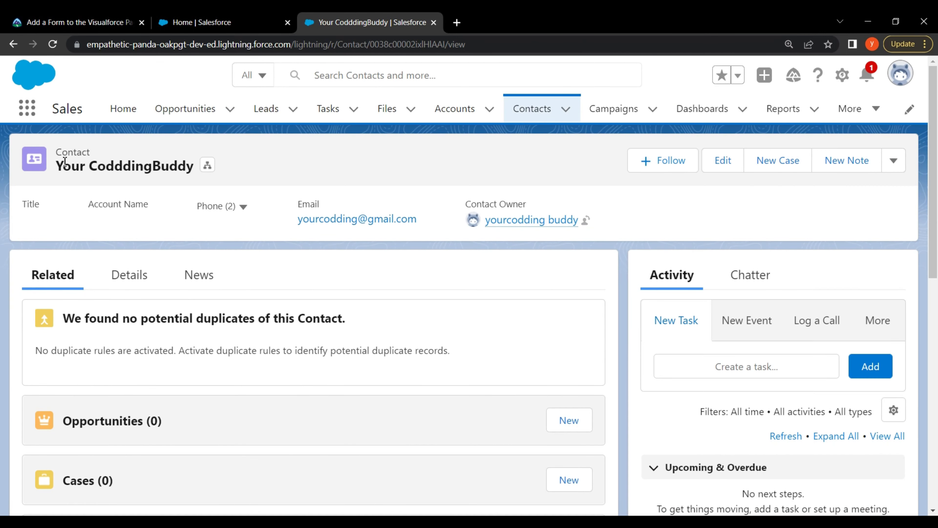
left_click_drag(59, 151, 190, 168)
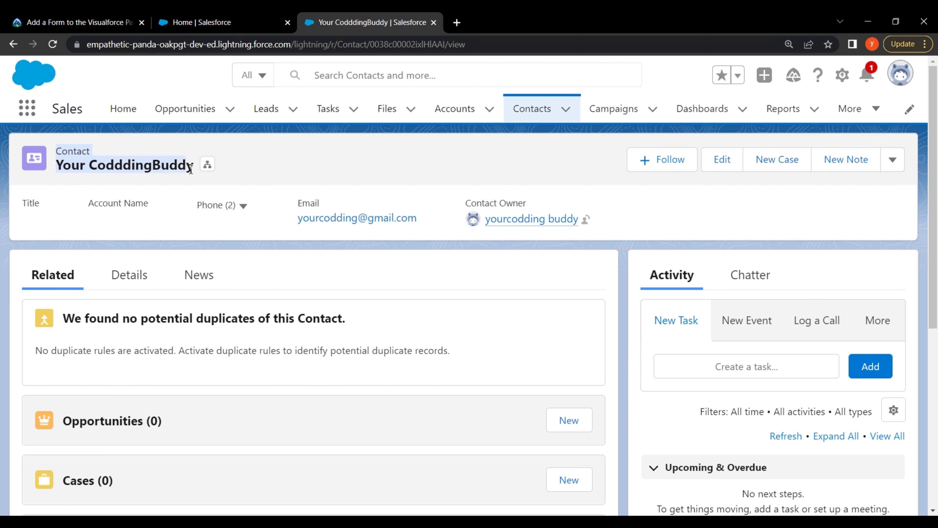
left_click(256, 173)
Step: Return to the Trailhead page and submit the project step for verification to earn 25 points, using My Trailhead Playground 1
left_click(74, 22)
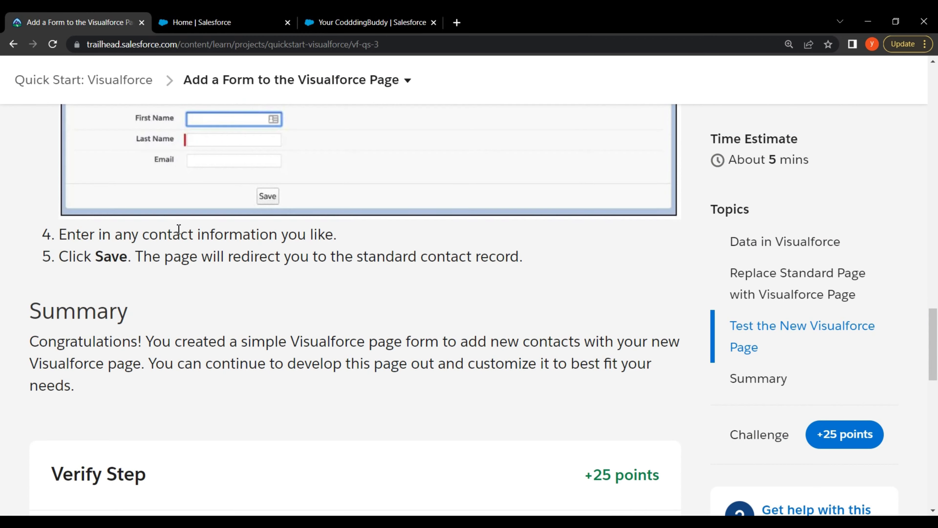
scroll(177, 232, "down", 5)
left_click_drag(52, 168, 148, 173)
left_click(20, 345)
left_click(202, 486)
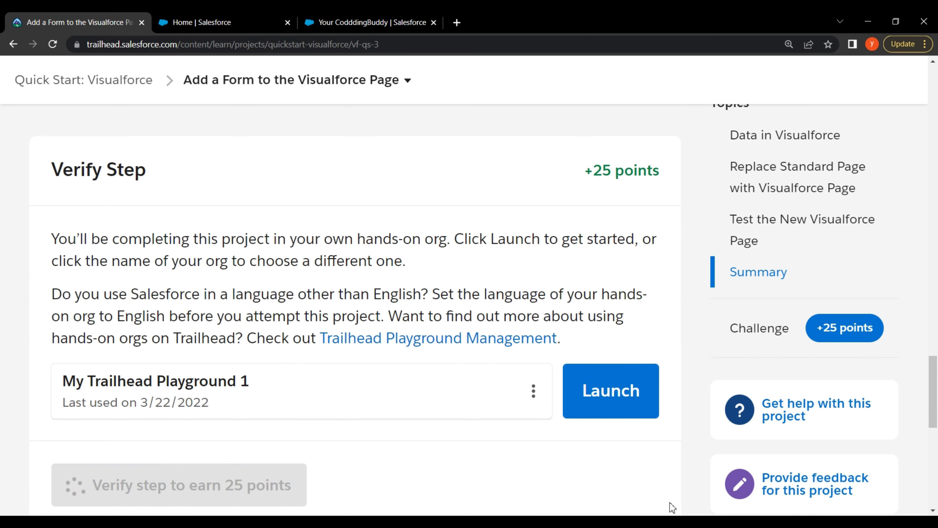
scroll(670, 502, "down", 1)
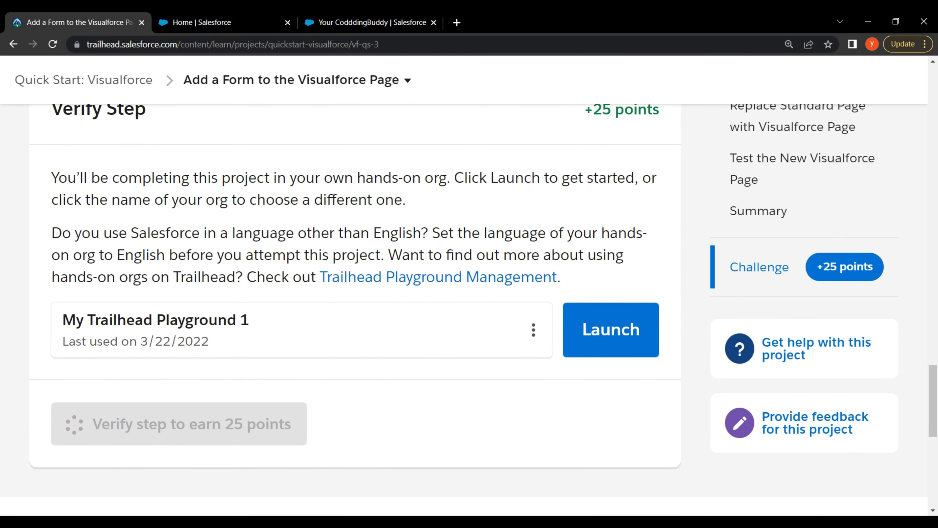